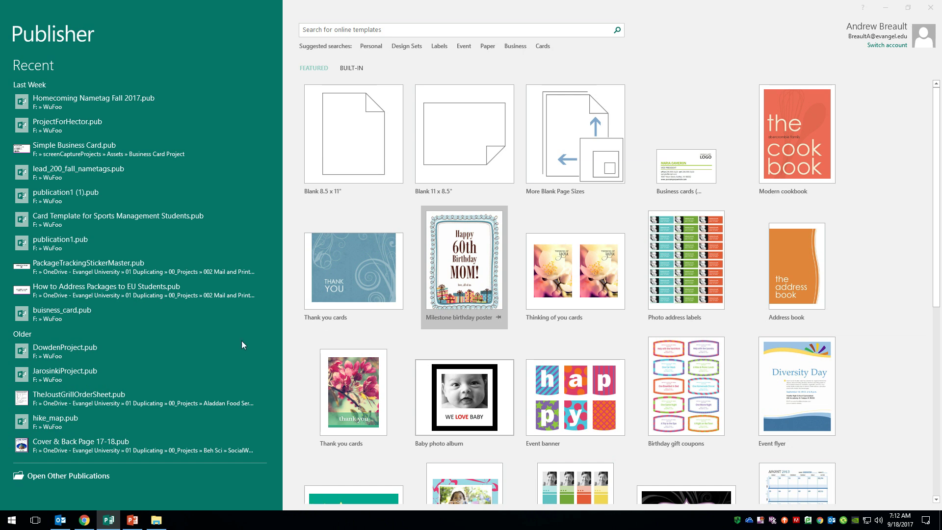
Review both sample business-card slides in PowerPoint, ending on the yellow-card slide
click(132, 519)
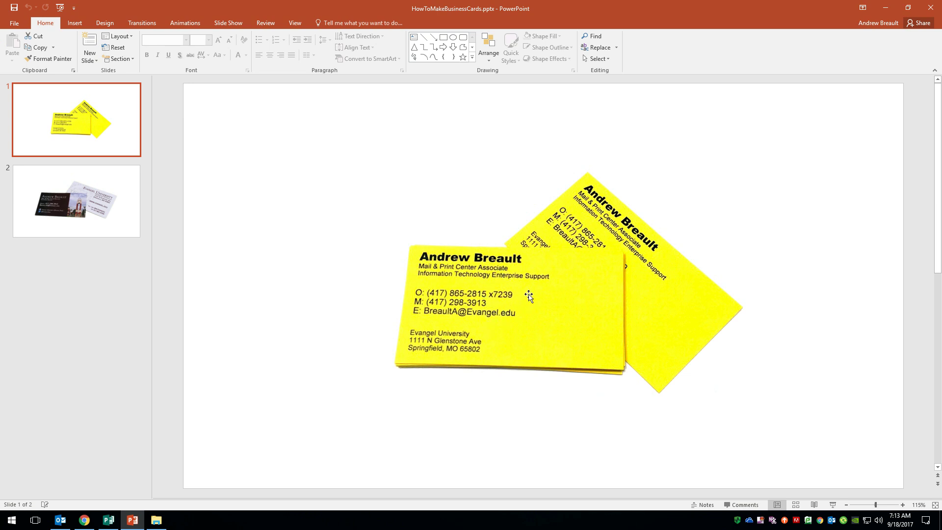
click(113, 219)
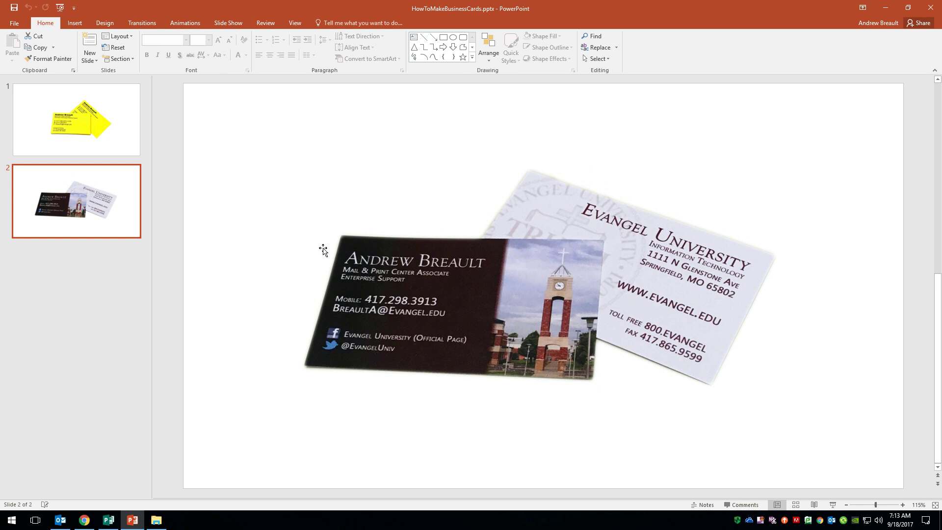
click(127, 118)
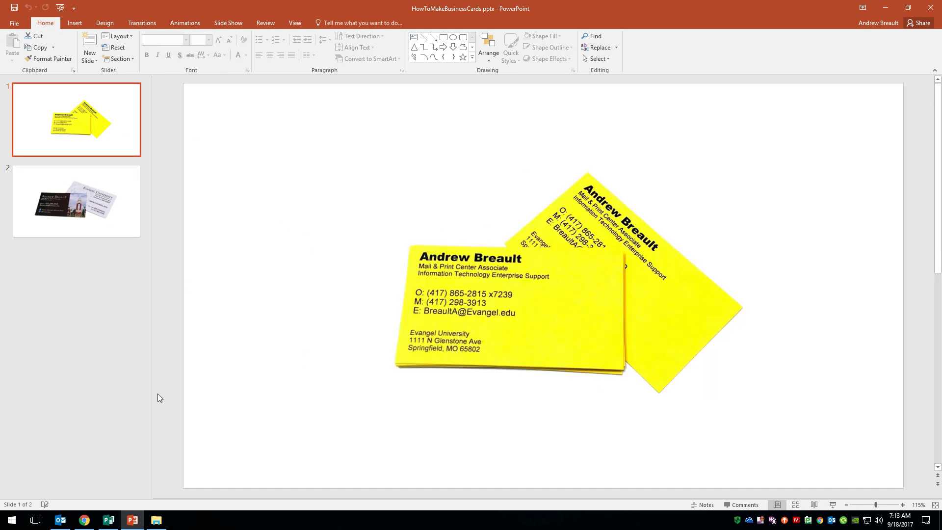
Start a blank 8.5 × 11 in publication and bring up its page-size list
click(108, 521)
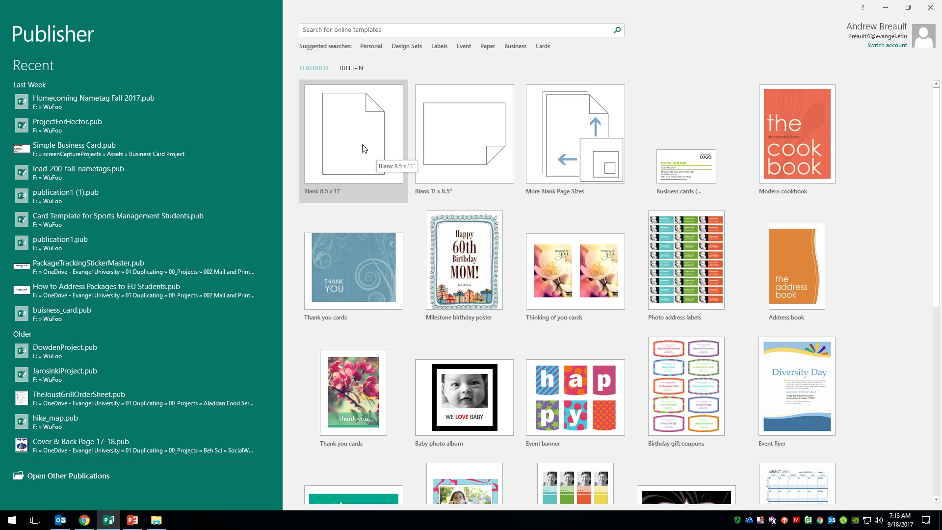
click(363, 148)
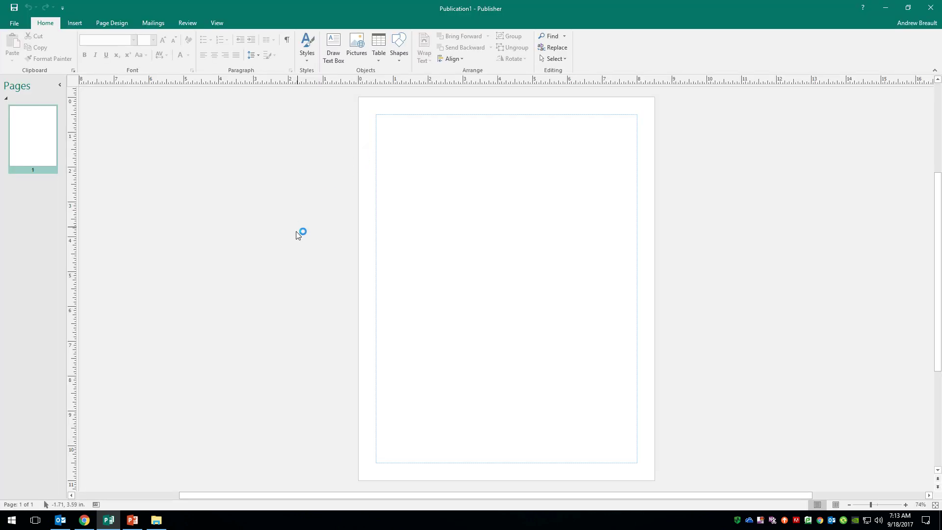
click(118, 25)
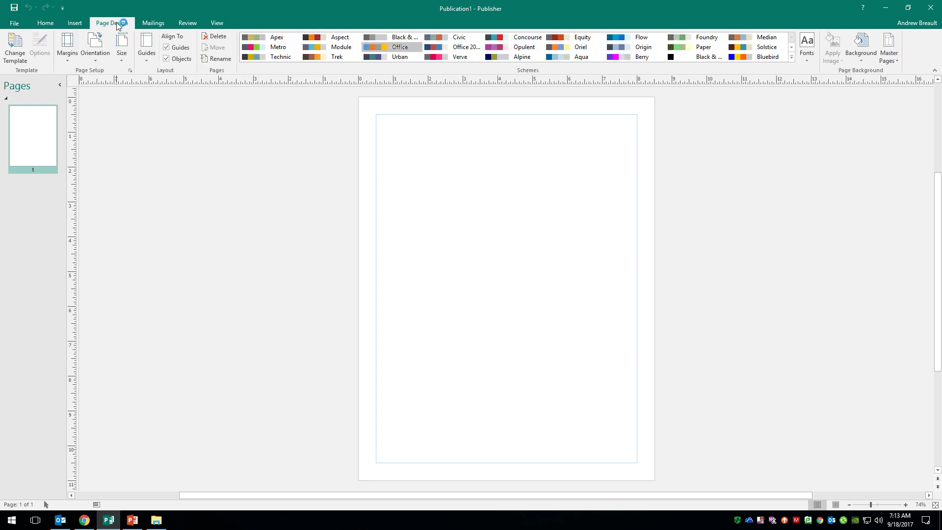
click(123, 63)
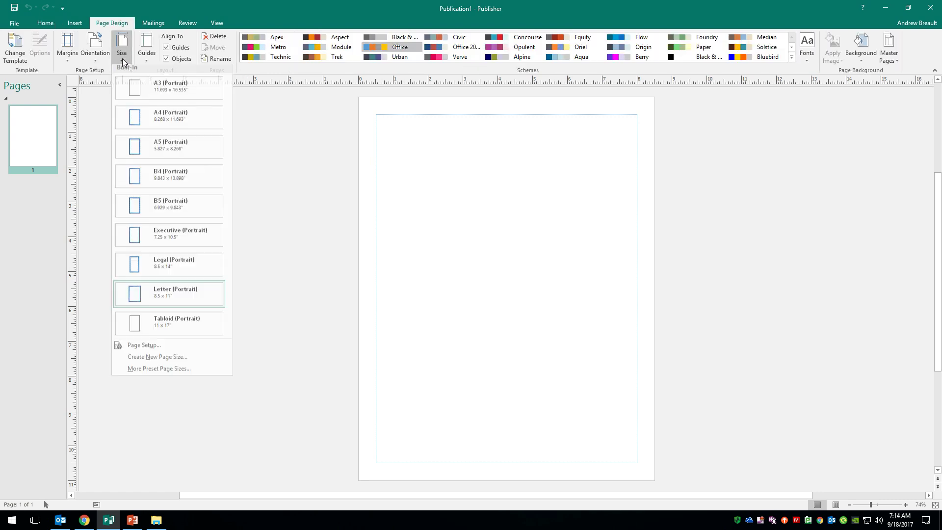
Set the page to 3.5 in wide by 2 in high in Page Setup
click(144, 348)
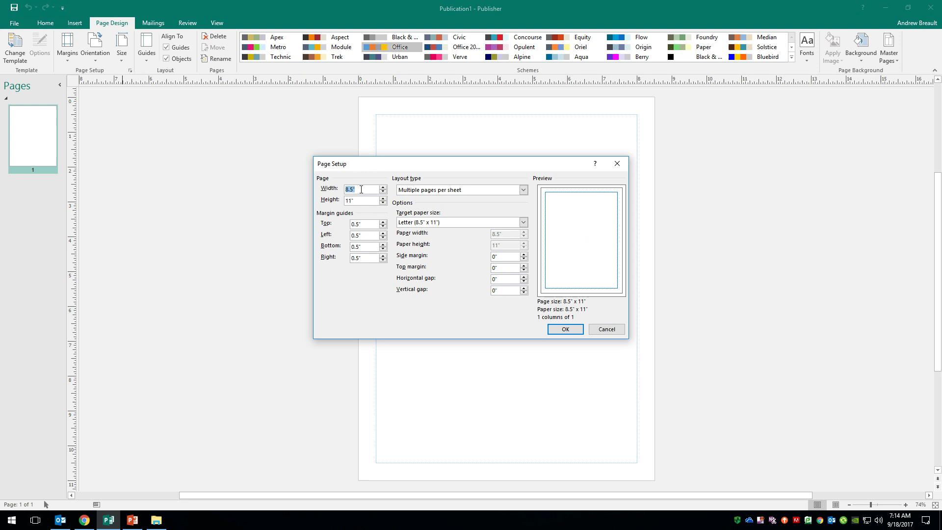
text(3.)
key(Tab)
text(2)
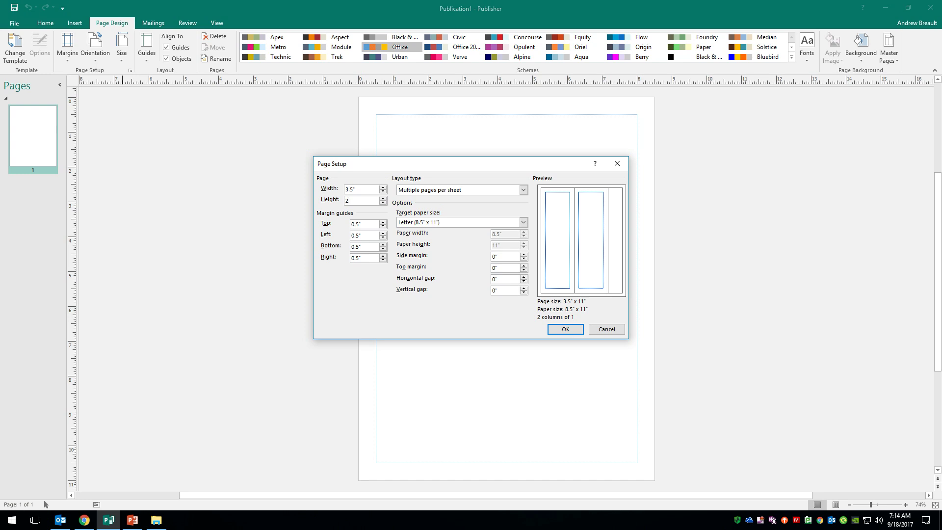
click(376, 225)
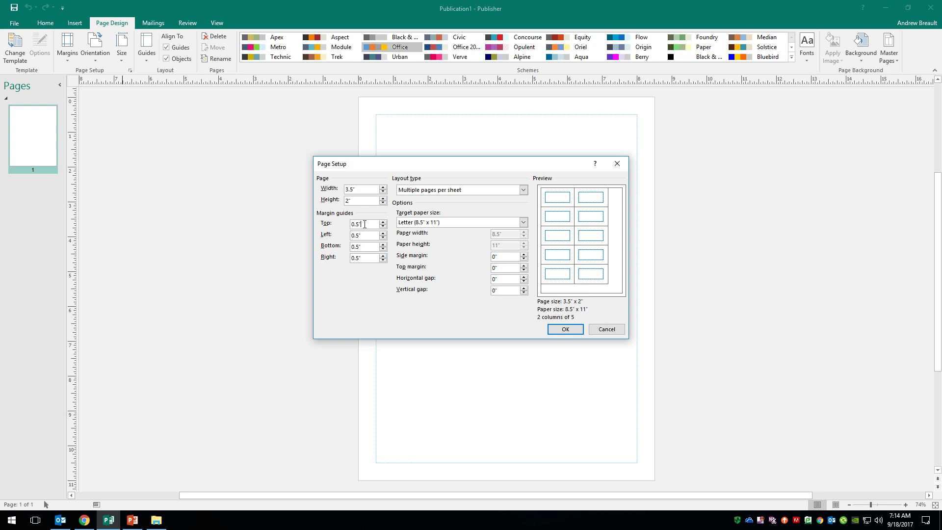
Set the top, left, bottom and right margin guides to 0.125 in
drag(365, 224, 349, 227)
text(.12)
drag(371, 224, 345, 228)
double_click(378, 235)
text(.125)
key(Tab)
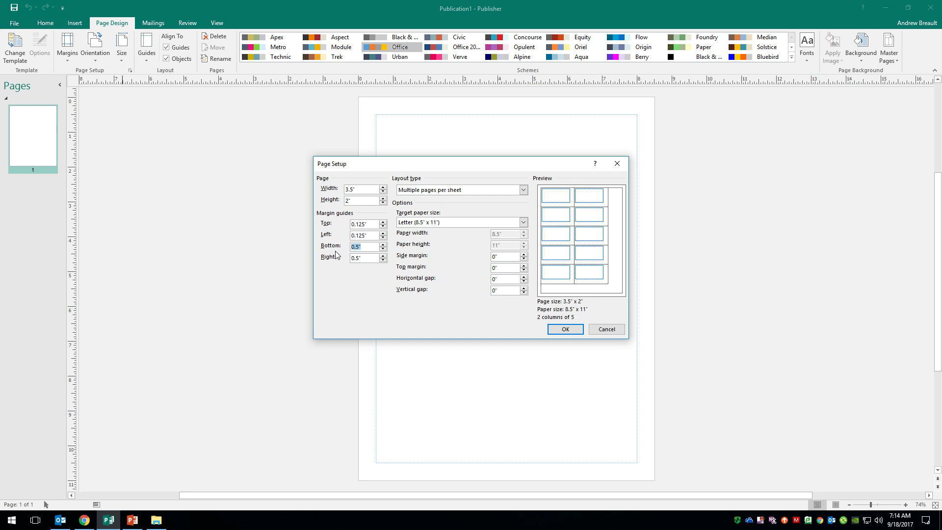
text(.125)
key(Tab)
text(.125)
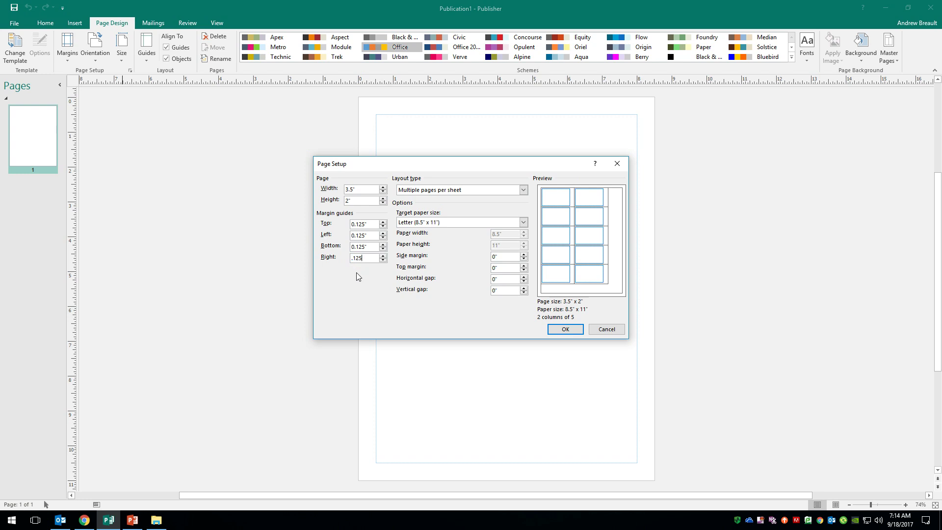
click(371, 223)
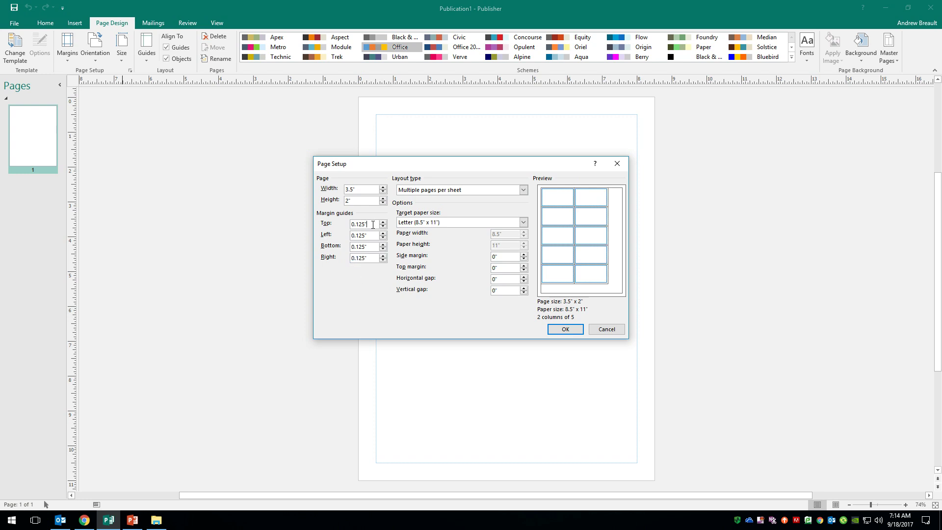
double_click(373, 224)
Set the sheet top margin to 0.5 in and side margin to 0.75 in, then apply
click(376, 235)
text(.5)
click(503, 256)
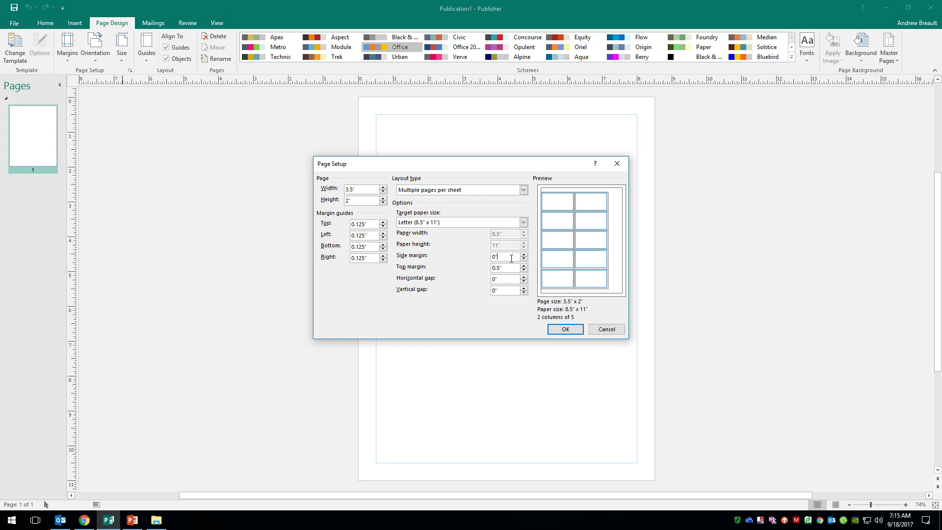
text(.75)
click(512, 269)
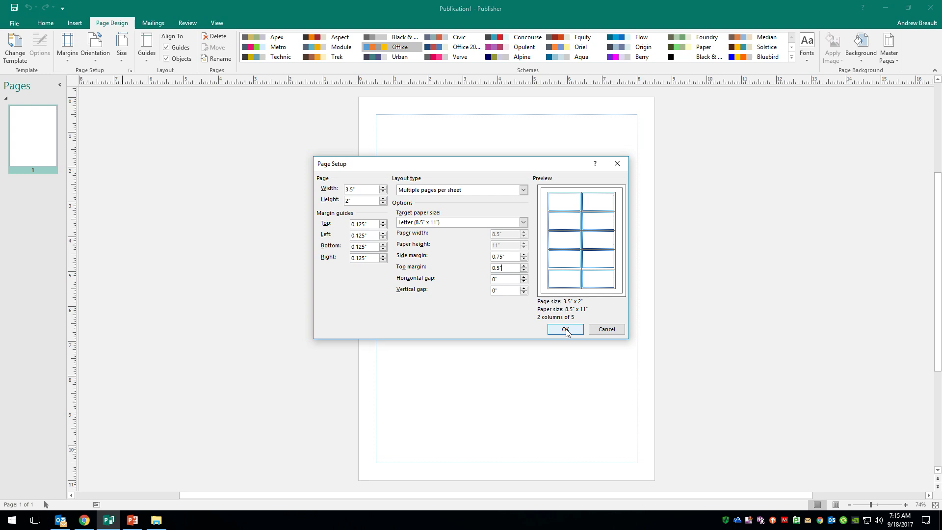
click(565, 330)
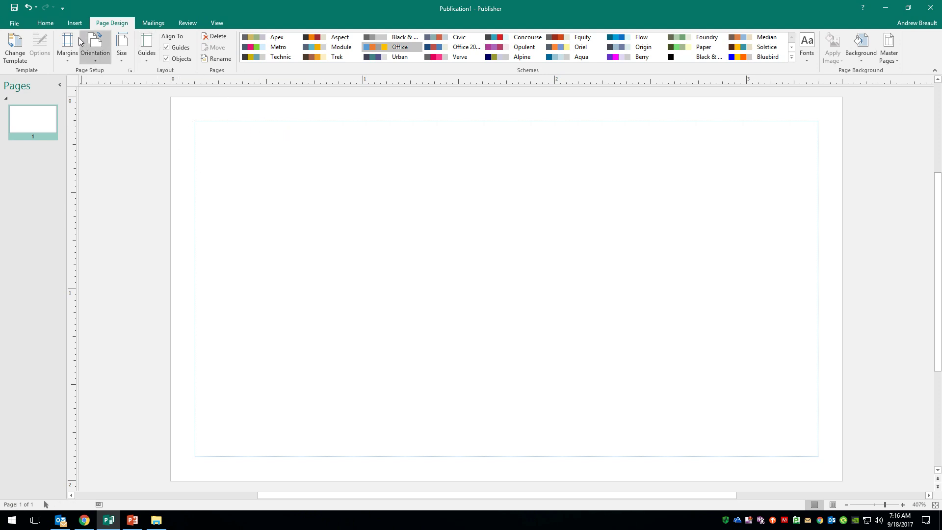
Draw a text box across the top of the card
click(54, 26)
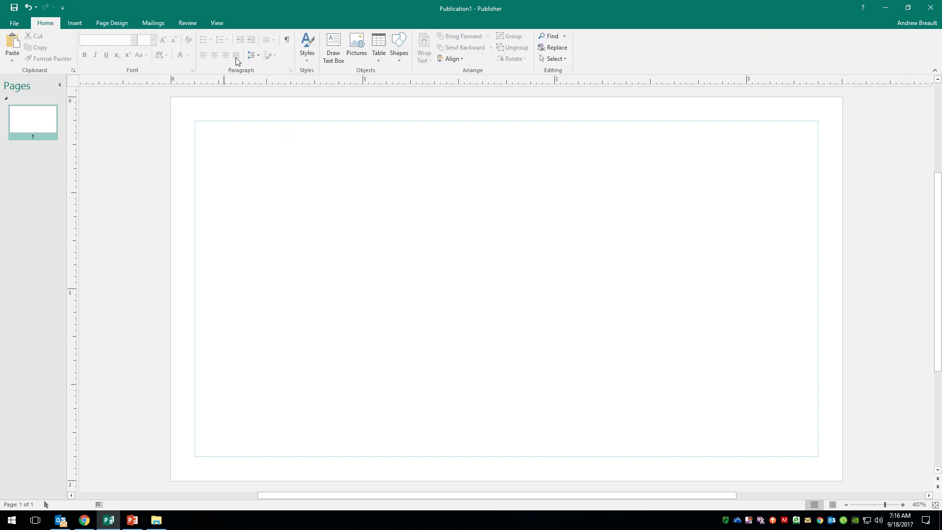
click(332, 47)
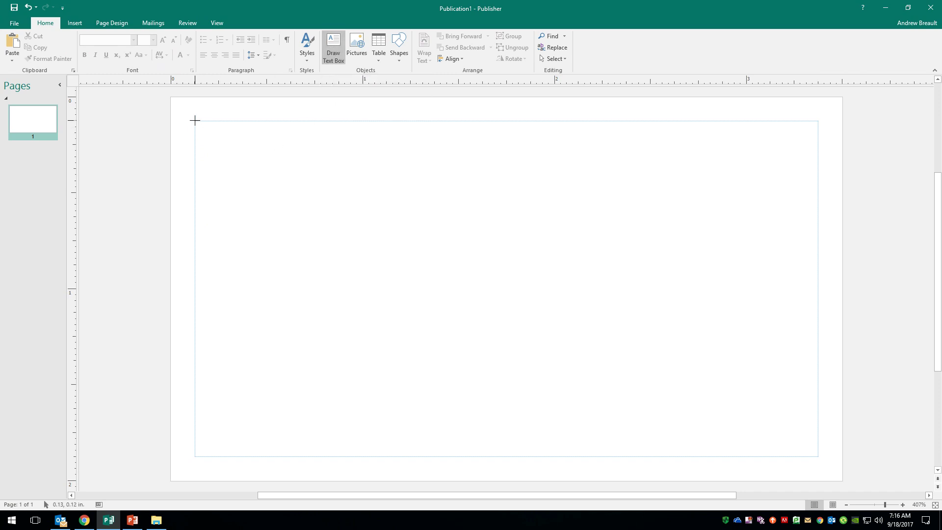
mouse_move(194, 121)
mouse_down()
mouse_move(818, 188)
mouse_move(818, 201)
mouse_up()
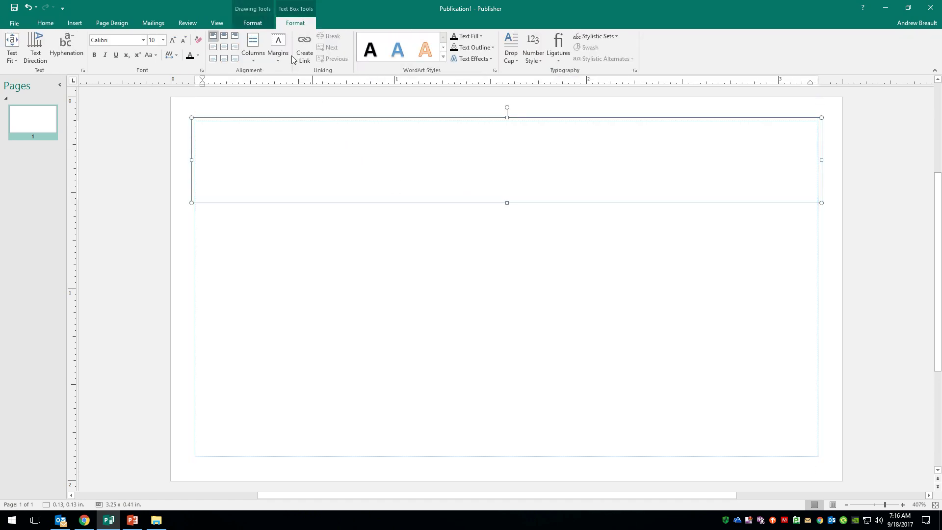
Turn on object boundaries and deselect the new text box
click(218, 24)
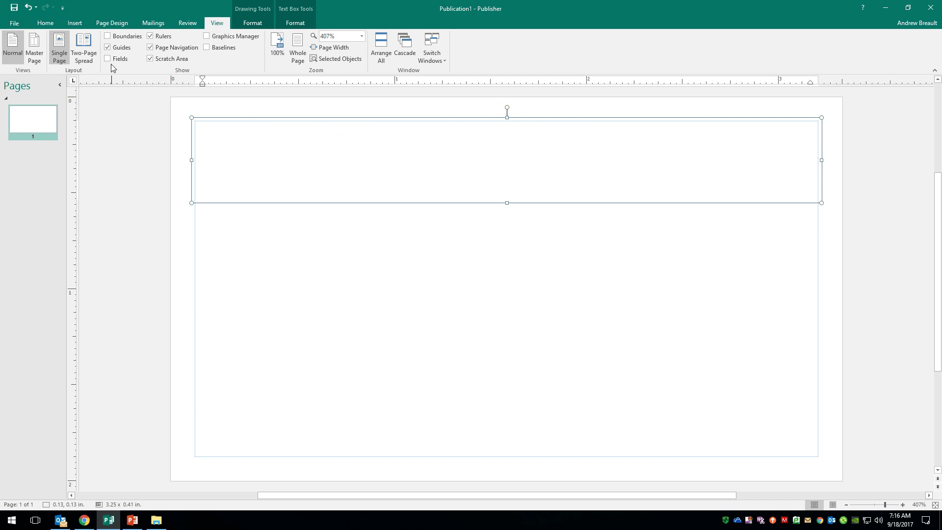
click(108, 36)
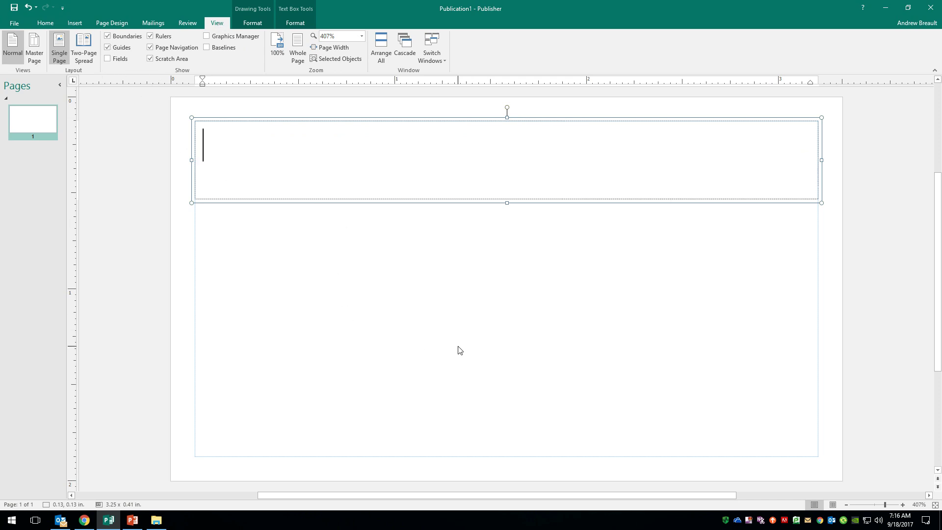
click(377, 239)
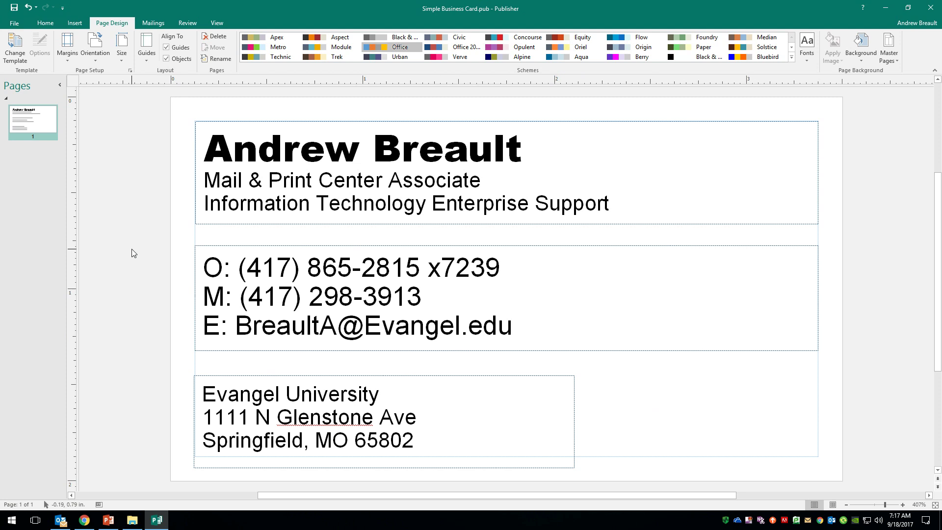
Preview the card as multiple copies per letter sheet and check the layout margins
key(ctrl+p)
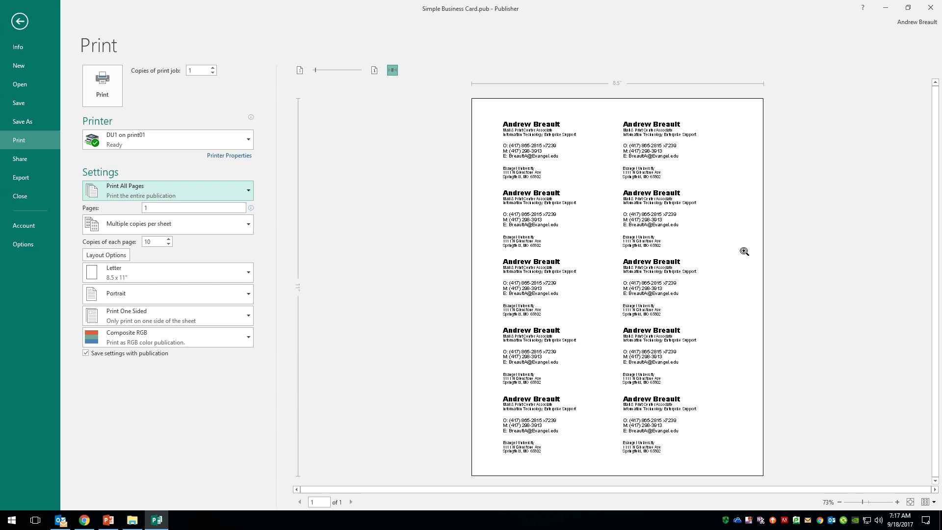
click(115, 256)
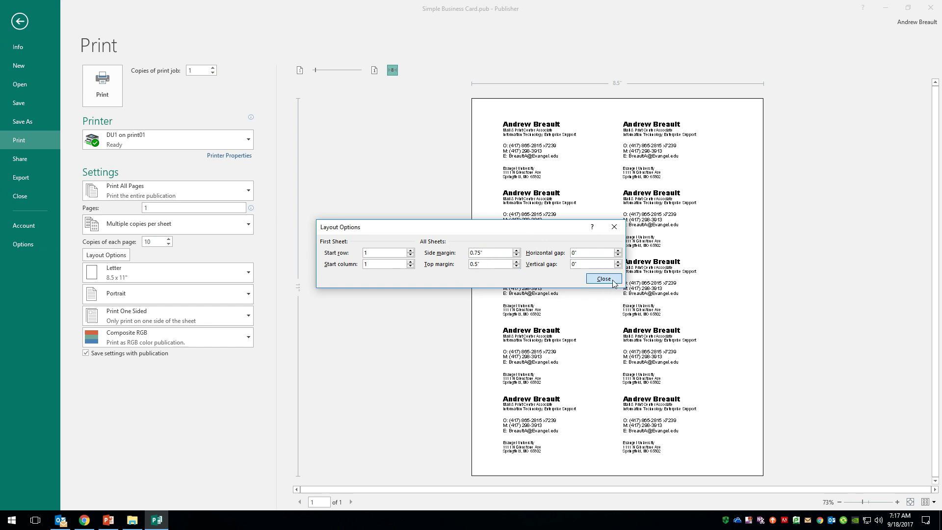
click(604, 278)
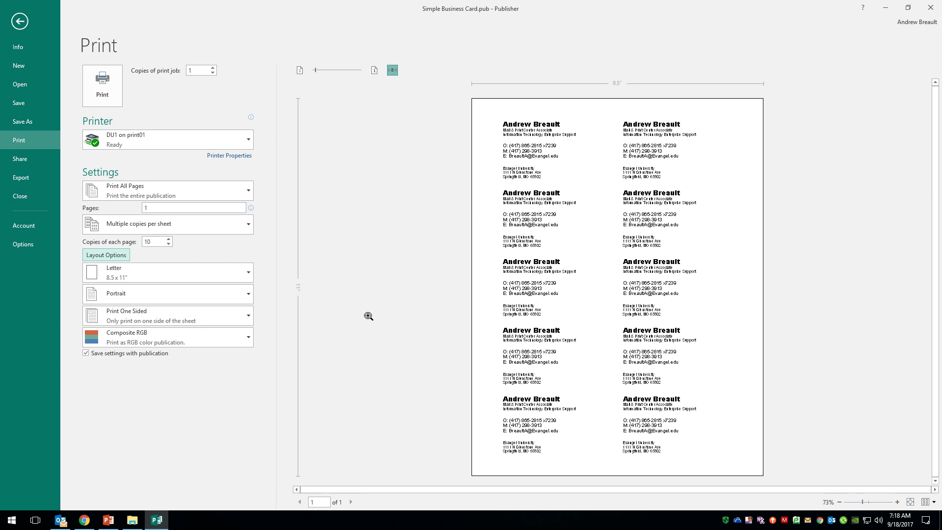
Show the Evangel University photo business-card slide in the PowerPoint deck
click(108, 520)
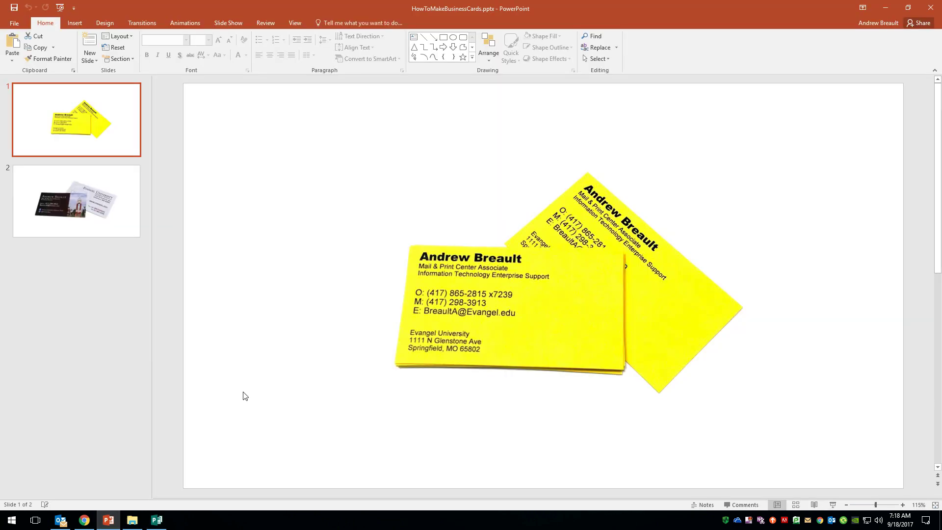
click(80, 166)
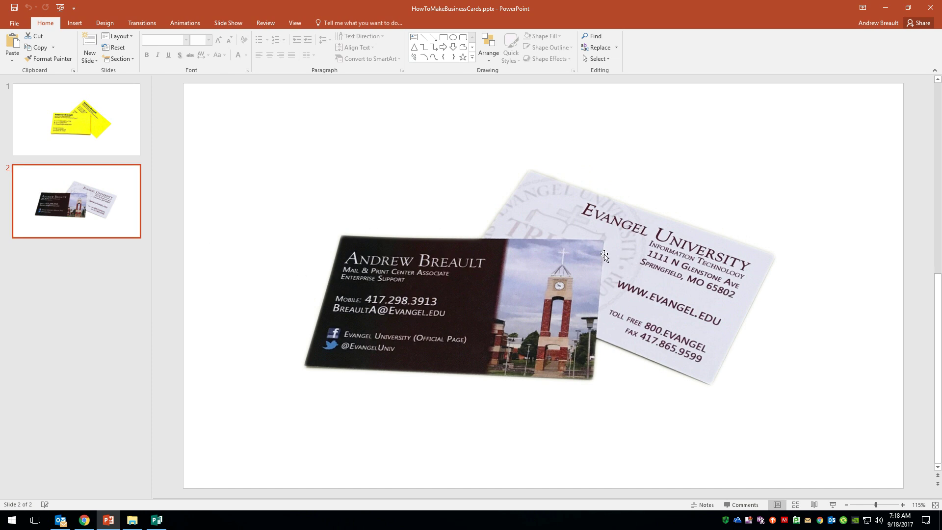